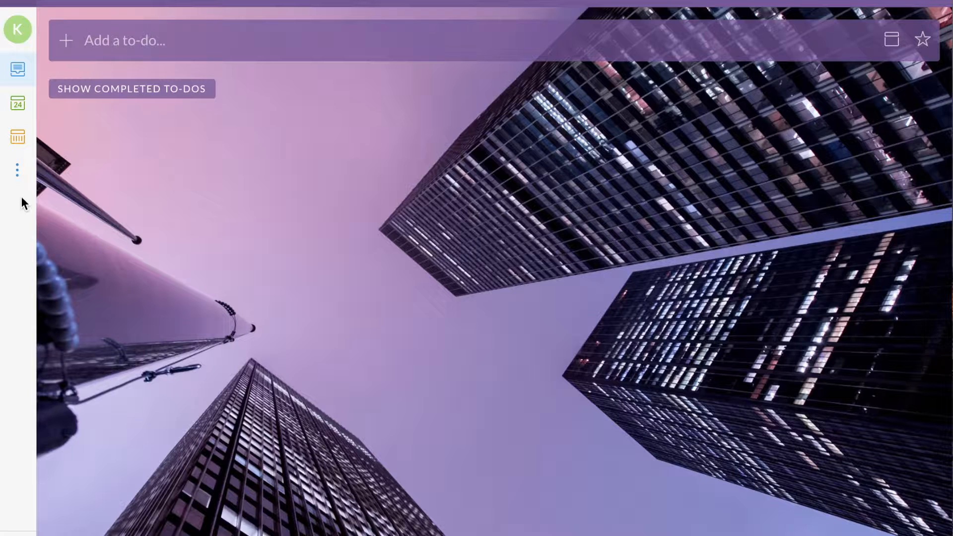
# Create a new list named "Demo List" with no added members, leaving Do Not Disturb off
pyautogui.click(18, 170)
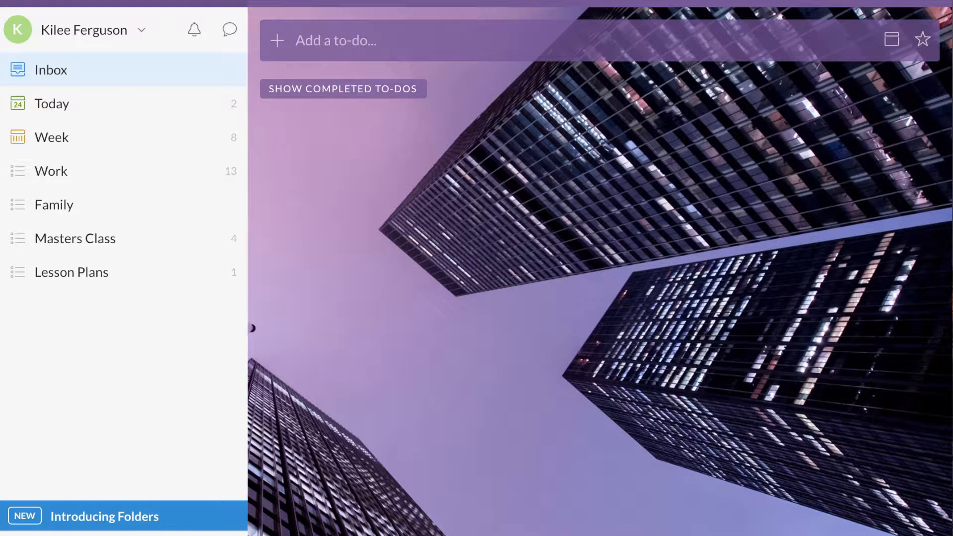
pyautogui.click(94, 535)
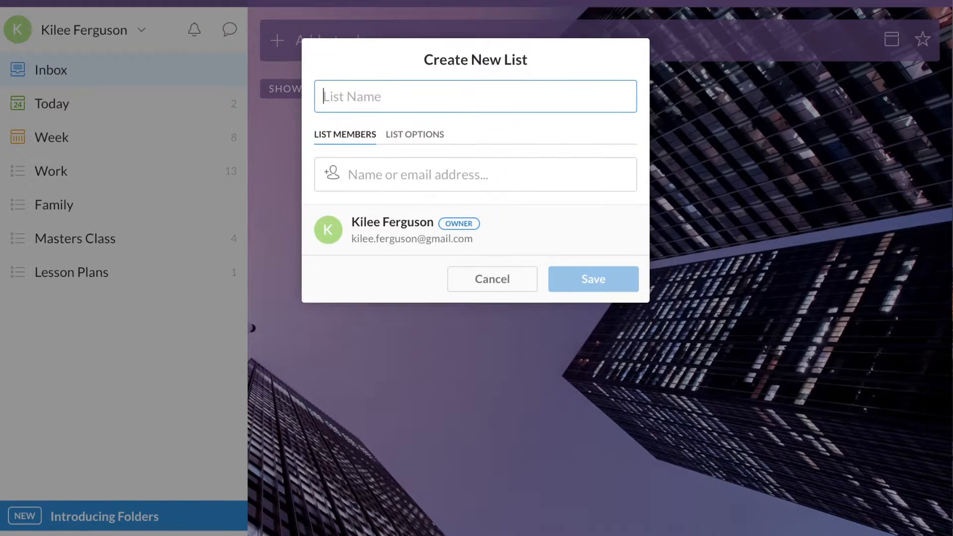
pyautogui.click(494, 284)
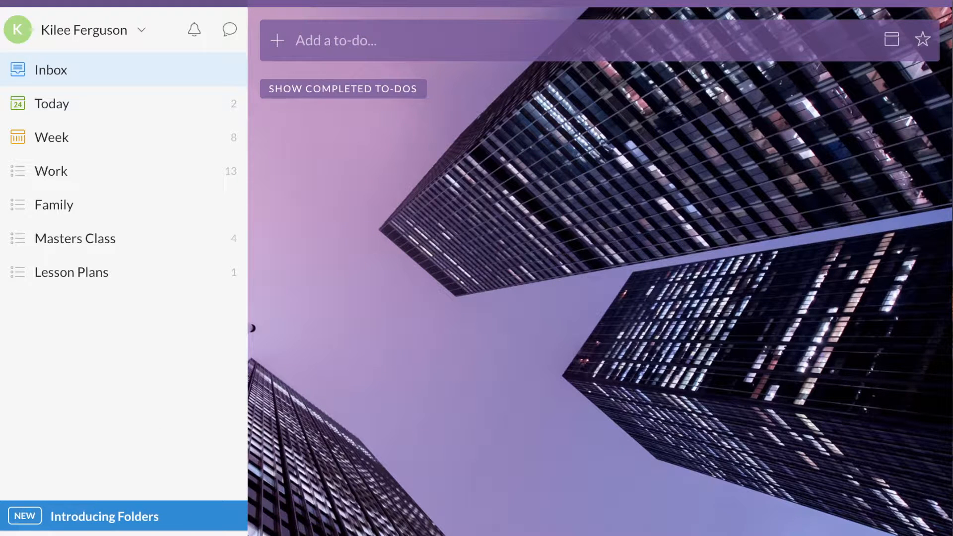
pyautogui.click(49, 534)
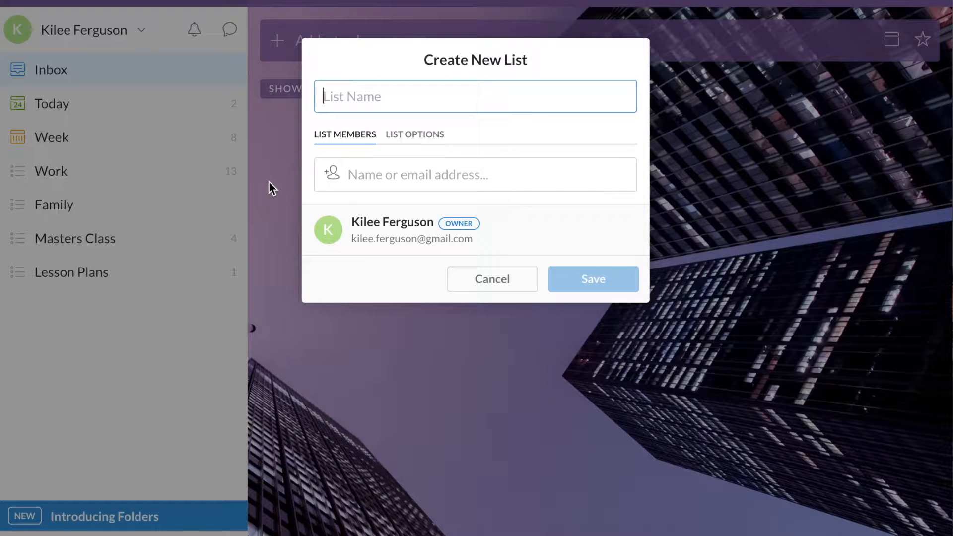
pyautogui.write('Demo List')
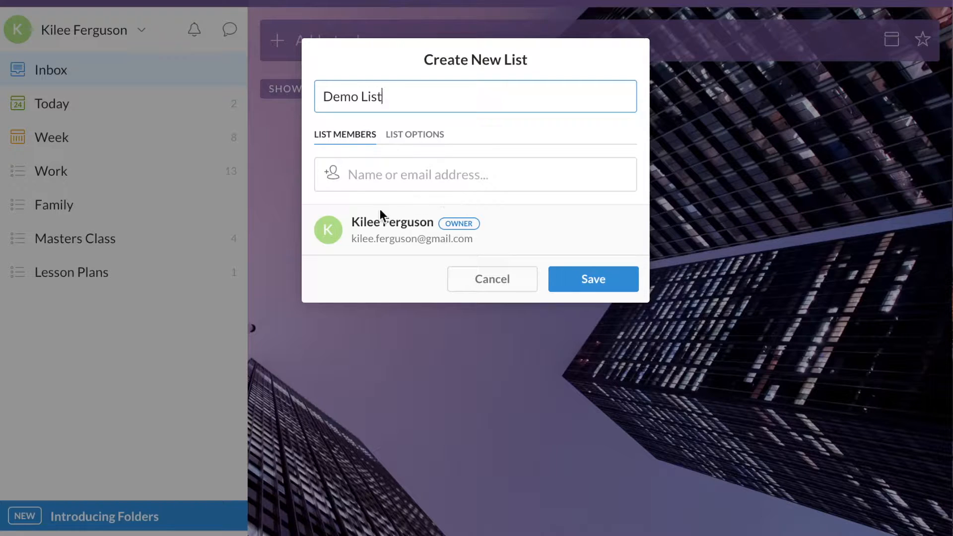
pyautogui.click(422, 173)
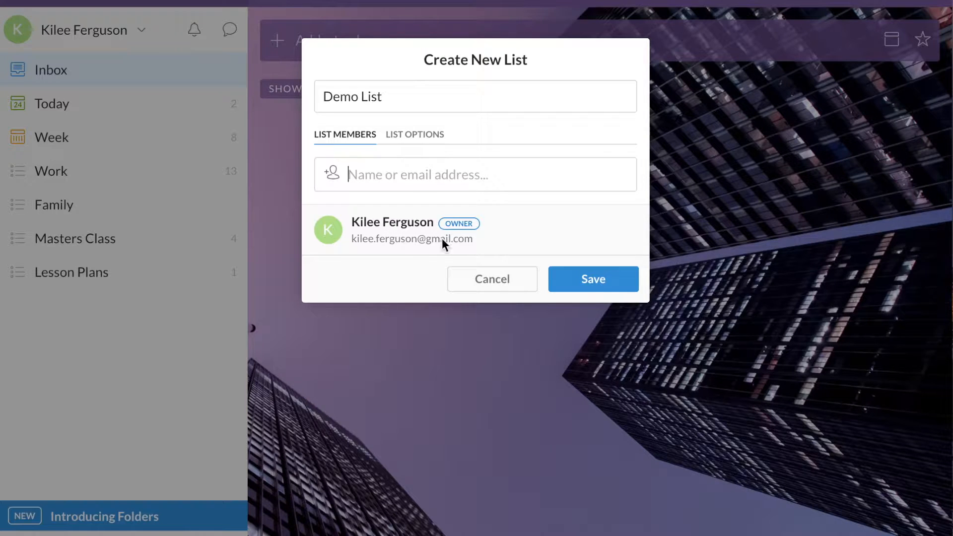
pyautogui.click(441, 135)
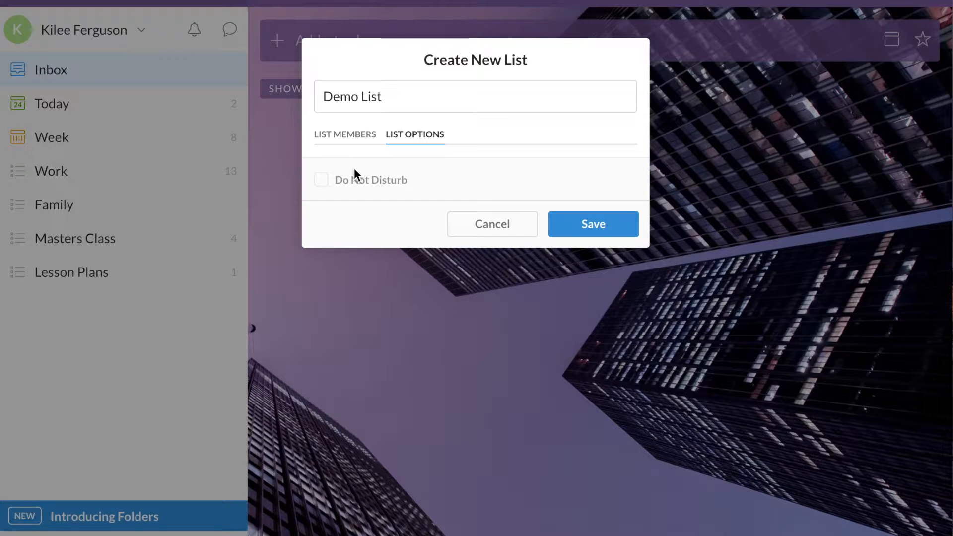
pyautogui.click(350, 139)
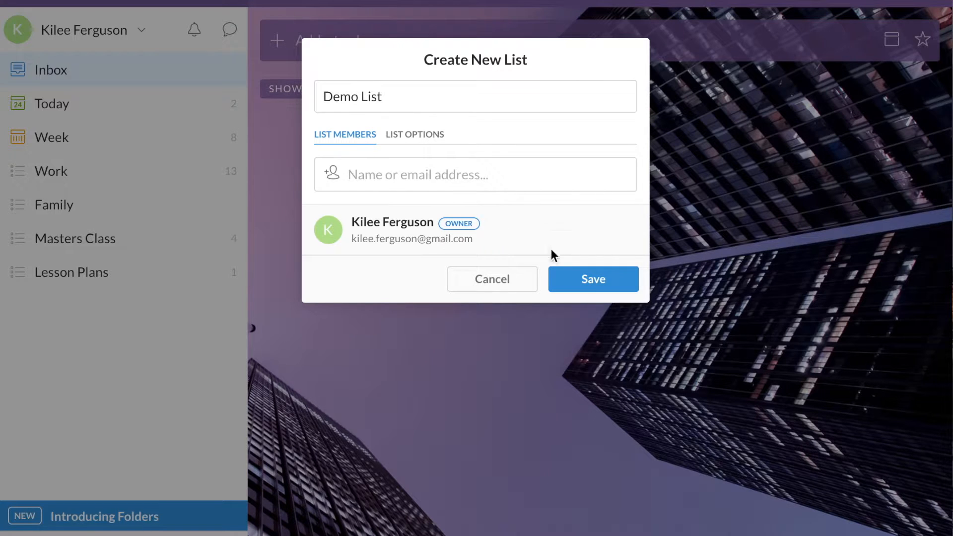
pyautogui.click(606, 277)
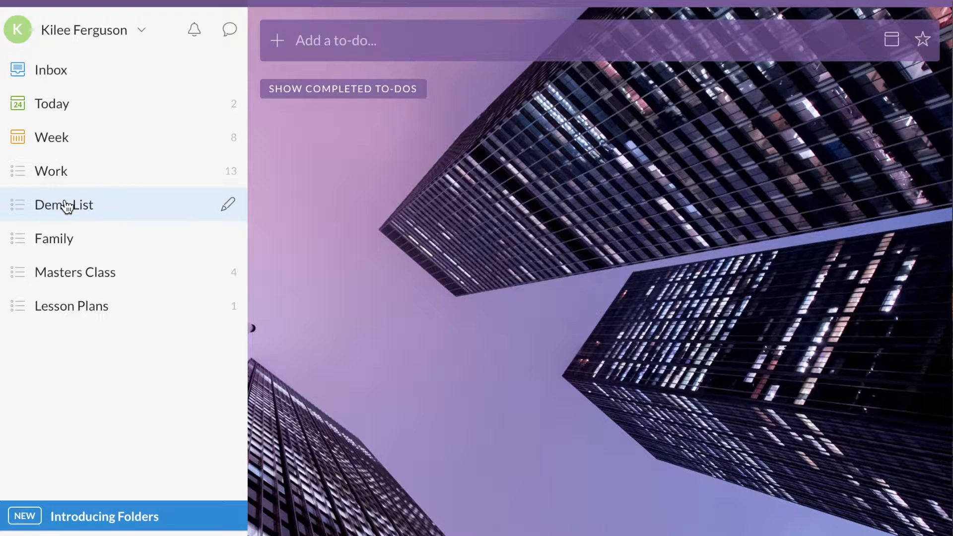
pyautogui.click(14, 2)
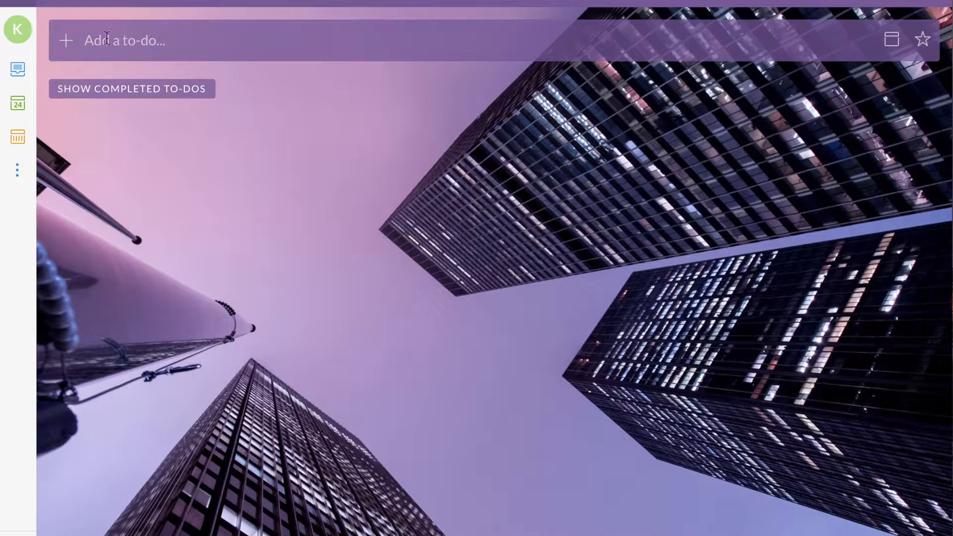
# Enter the to-do "Turn in Reading Log" in Demo List with a non-repeating due date of January 27, 2017
pyautogui.click(141, 43)
pyautogui.write('Turn in Reading Log')
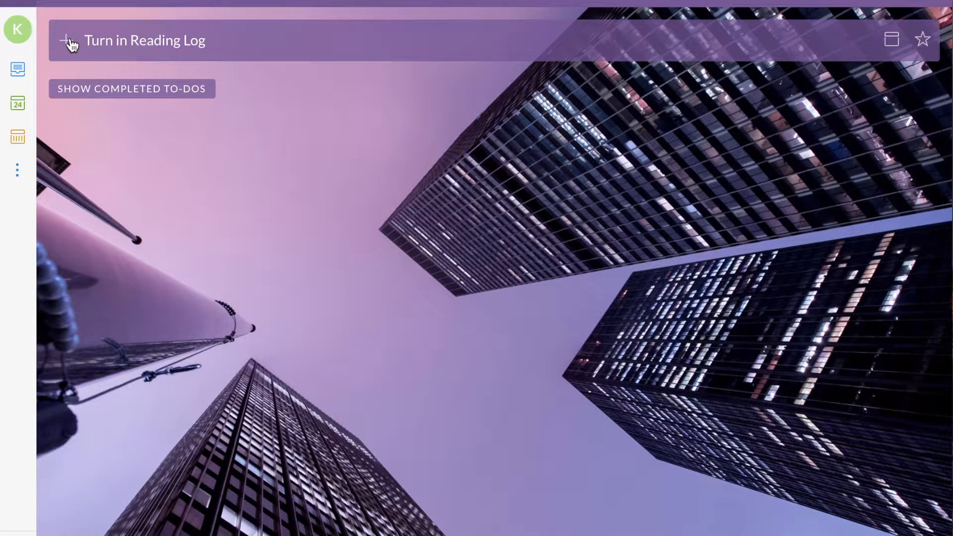
pyautogui.click(894, 39)
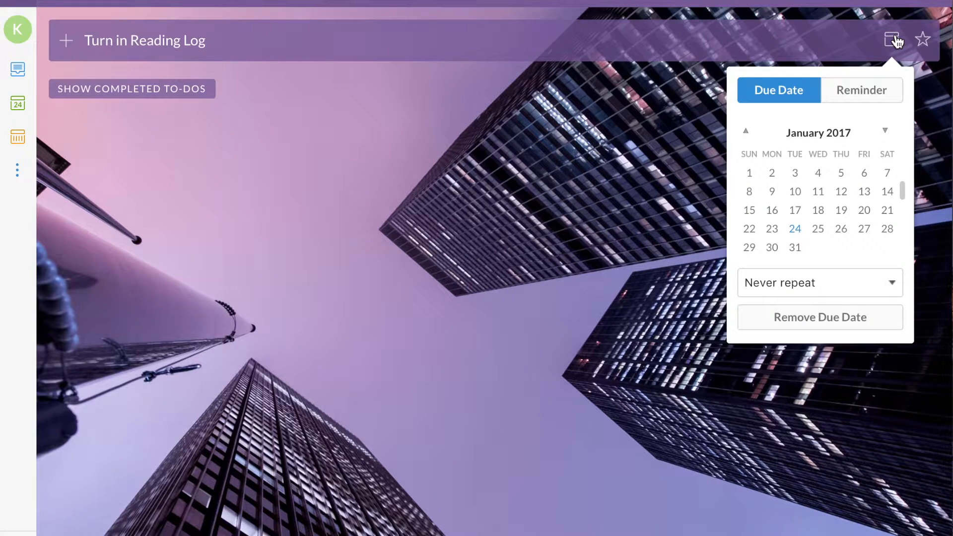
pyautogui.click(867, 229)
pyautogui.click(893, 282)
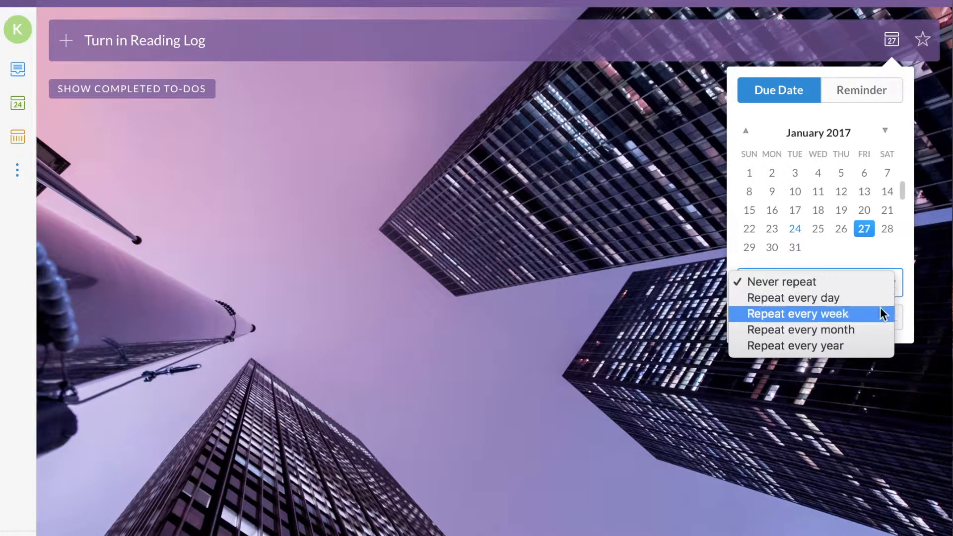
pyautogui.click(904, 252)
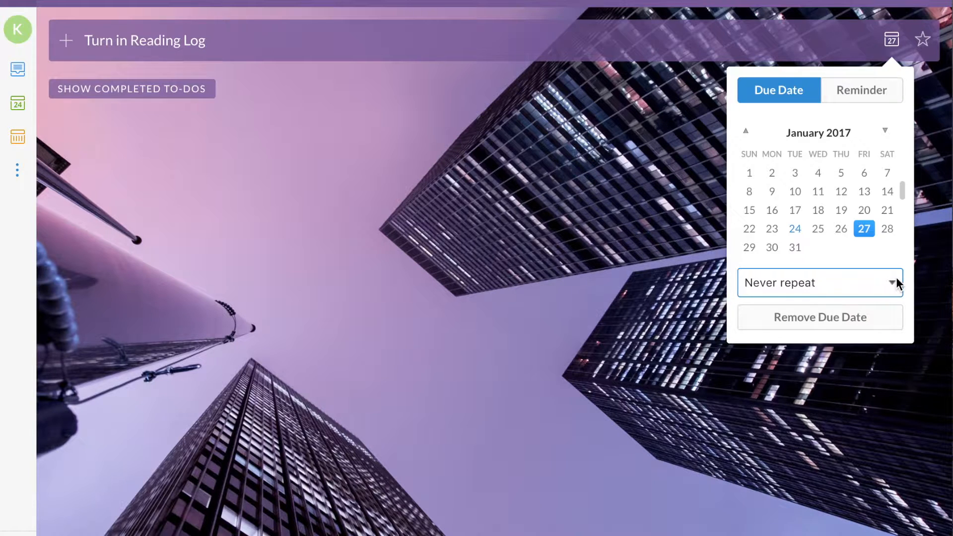
# Try a PM reminder on January 27 for the new to-do, and remove the reminder
pyautogui.click(862, 95)
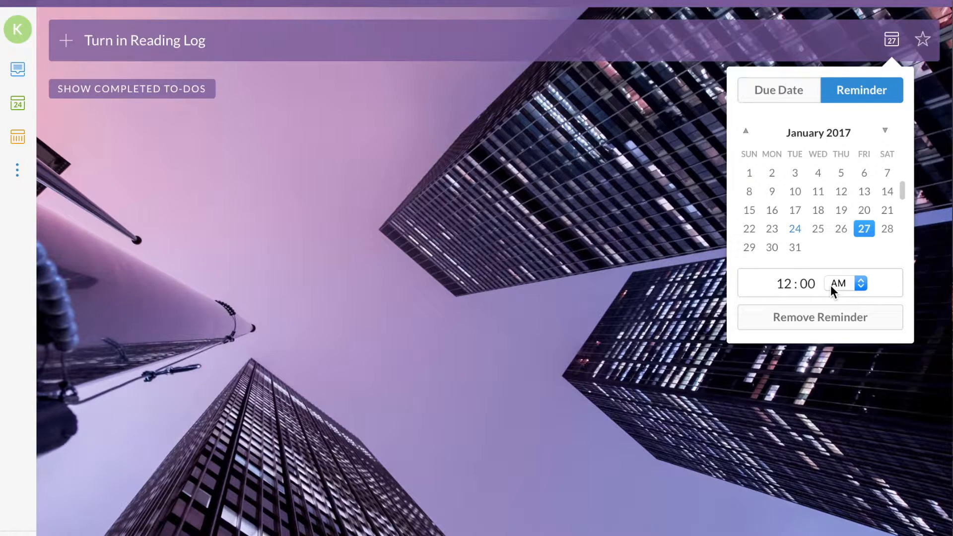
pyautogui.click(854, 285)
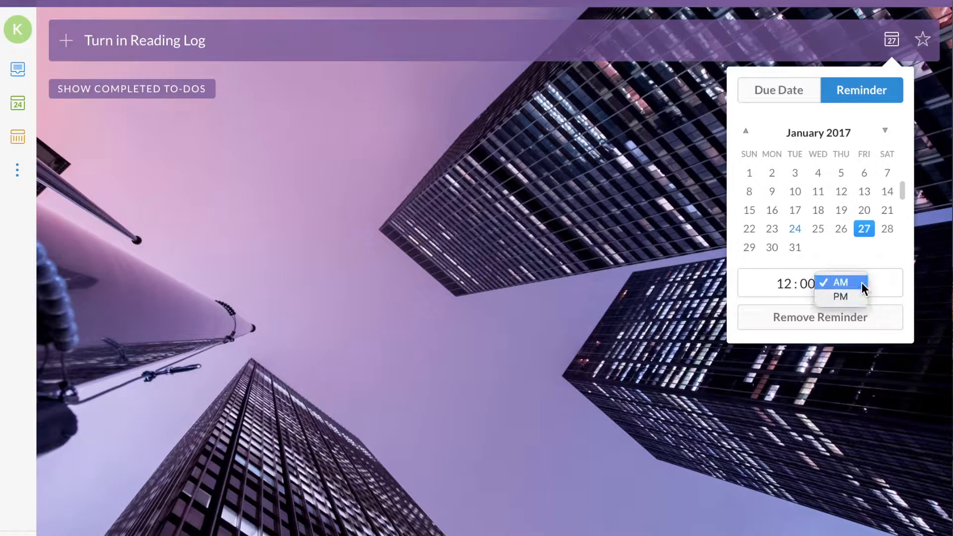
pyautogui.click(861, 295)
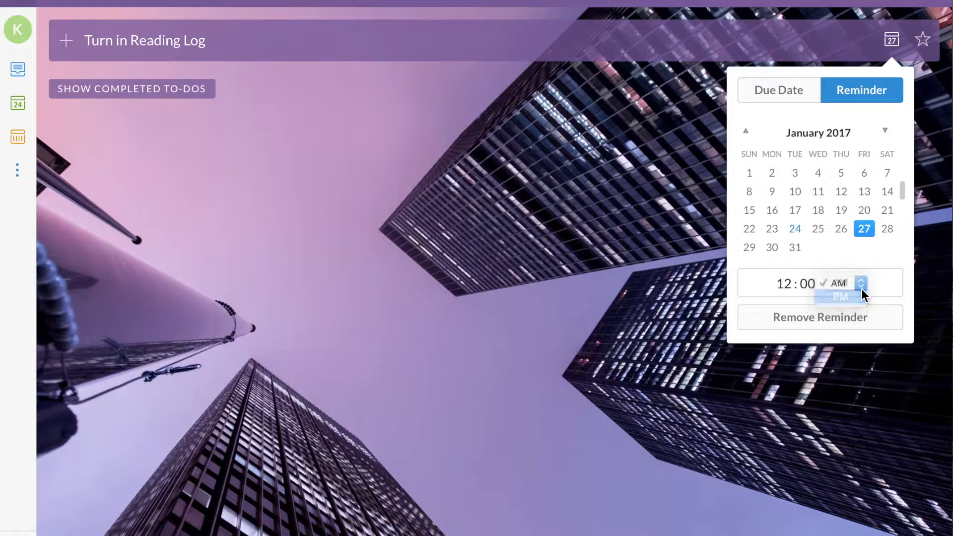
pyautogui.click(791, 283)
pyautogui.press('BackSpace')
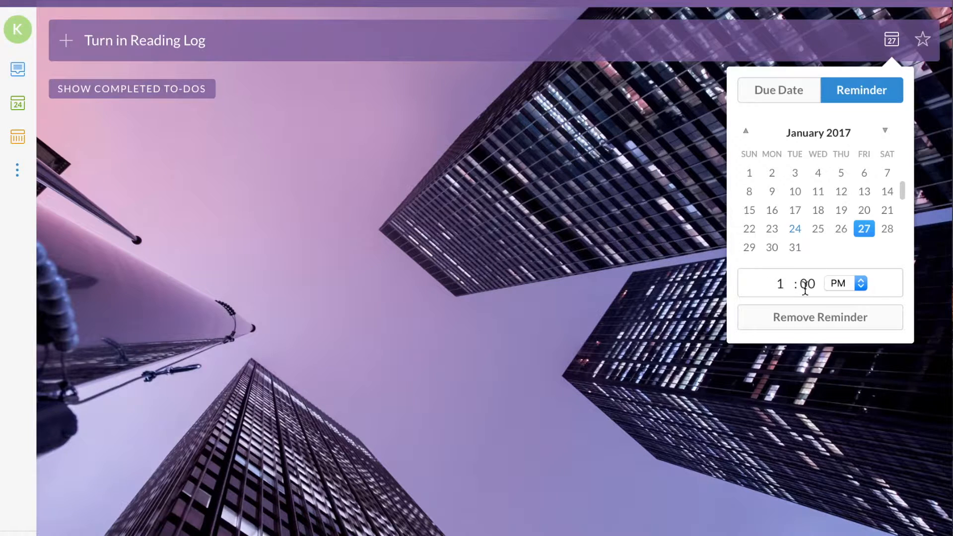
pyautogui.click(843, 310)
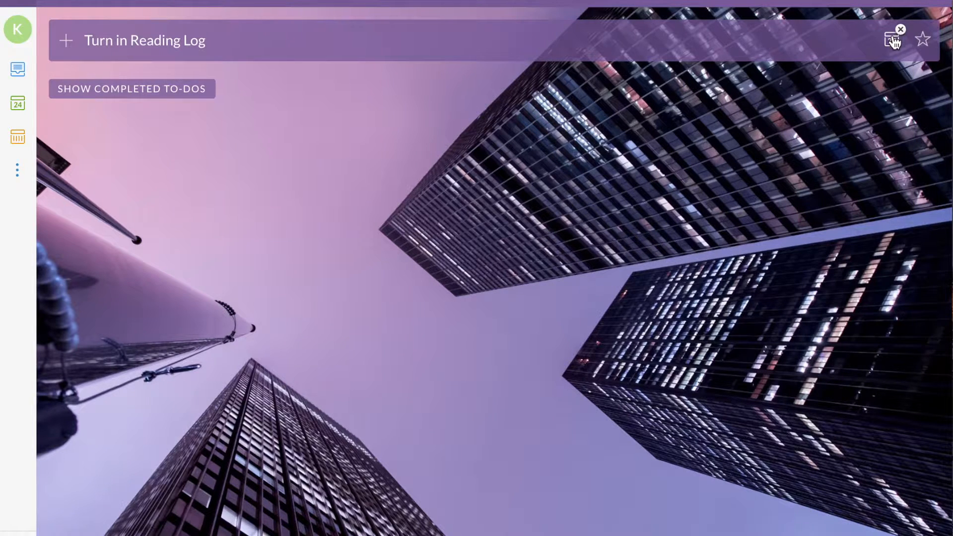
# Save the "Turn in Reading Log" to-do to the list and open its details
pyautogui.click(66, 40)
pyautogui.press('Return')
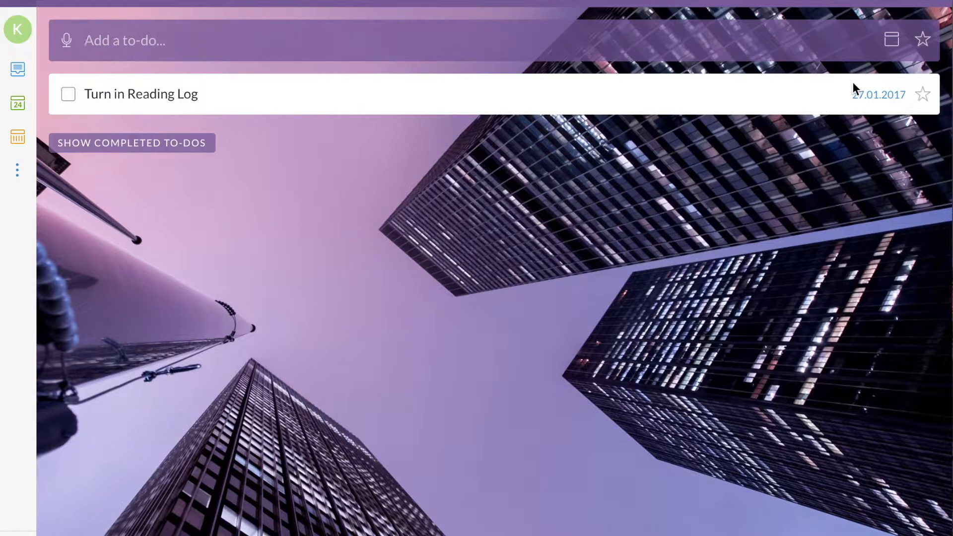
pyautogui.click(167, 97)
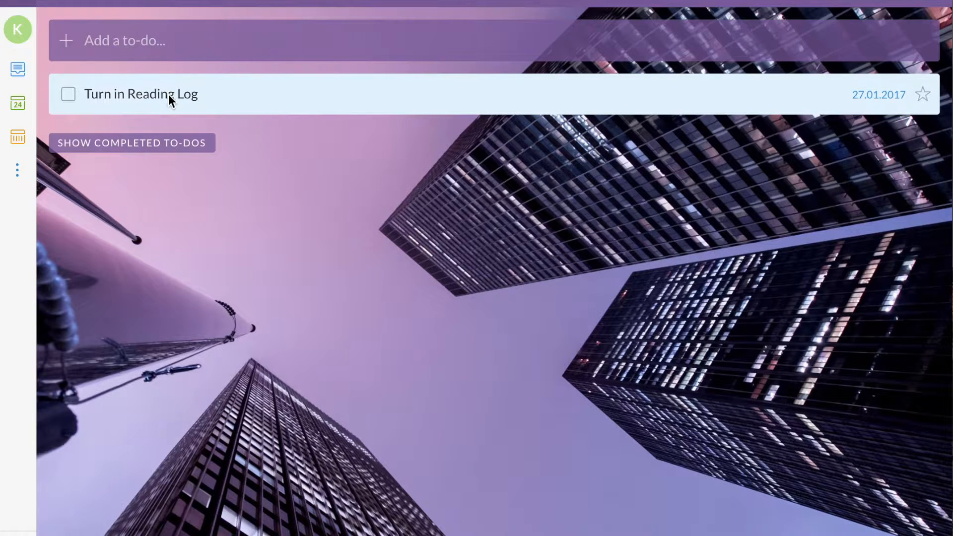
pyautogui.doubleClick(168, 95)
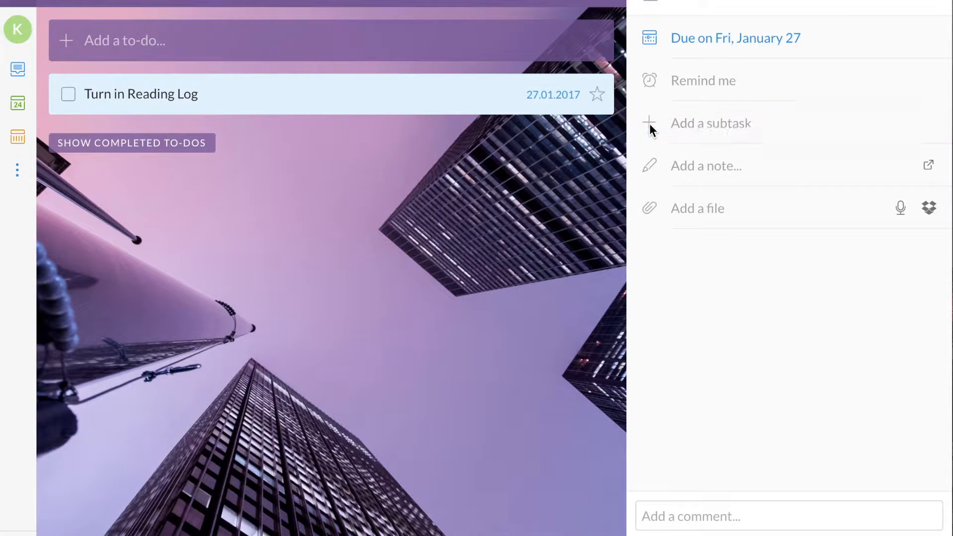
# Add the subtask "Find 6 vocab words from my book" to the reading log to-do
pyautogui.click(716, 126)
pyautogui.write('F')
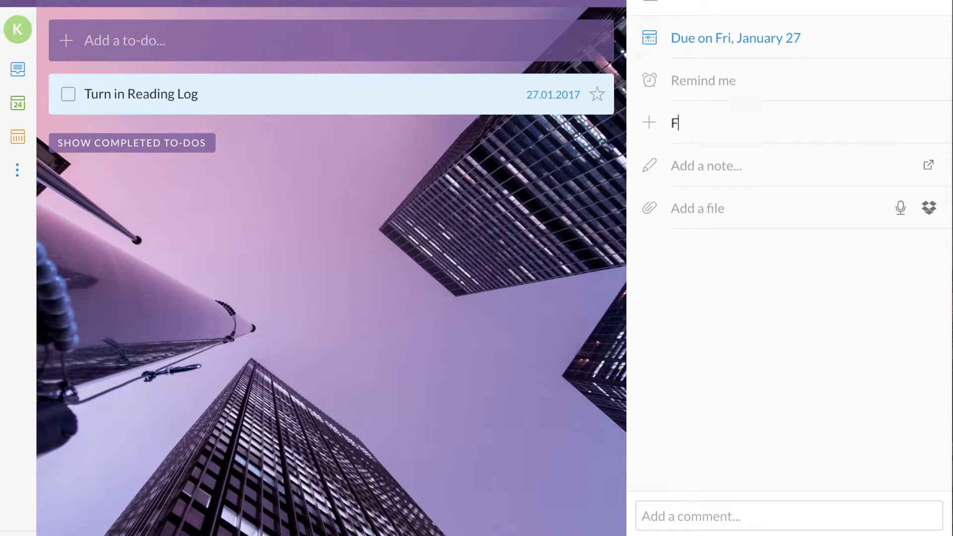
pyautogui.write('ind 6 vocab words fr')
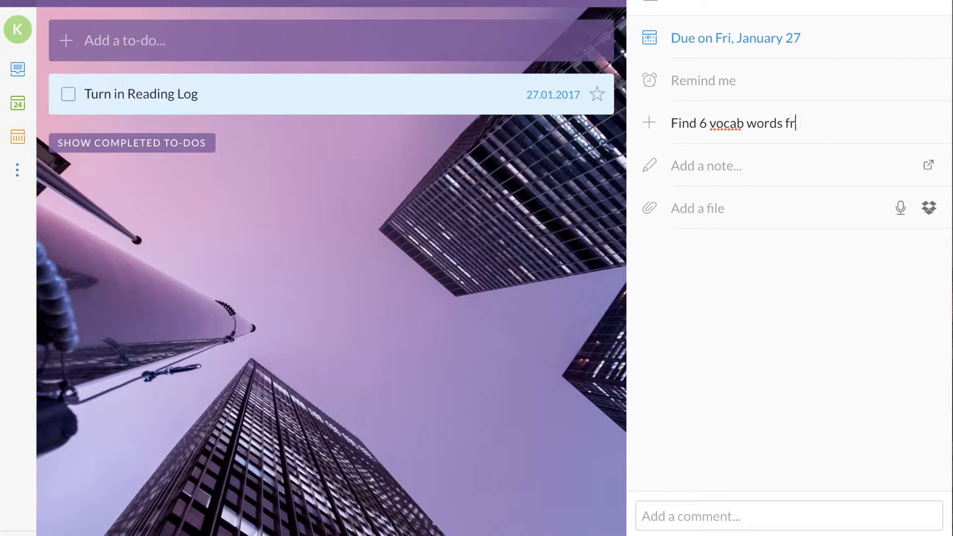
pyautogui.write('om my book')
pyautogui.press('Return')
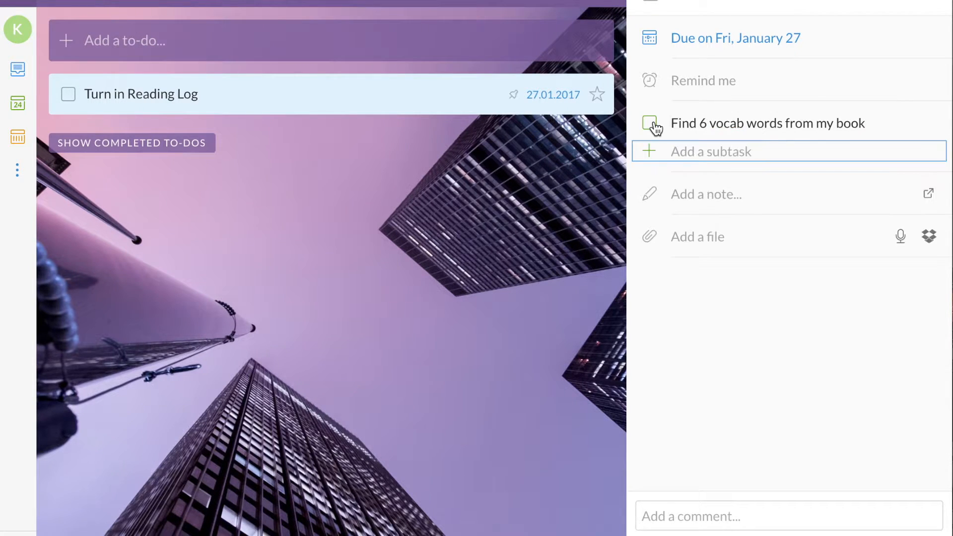
# Add two more subtasks to the to-do, "Figurative Language" and "Parent Sign"
pyautogui.click(703, 147)
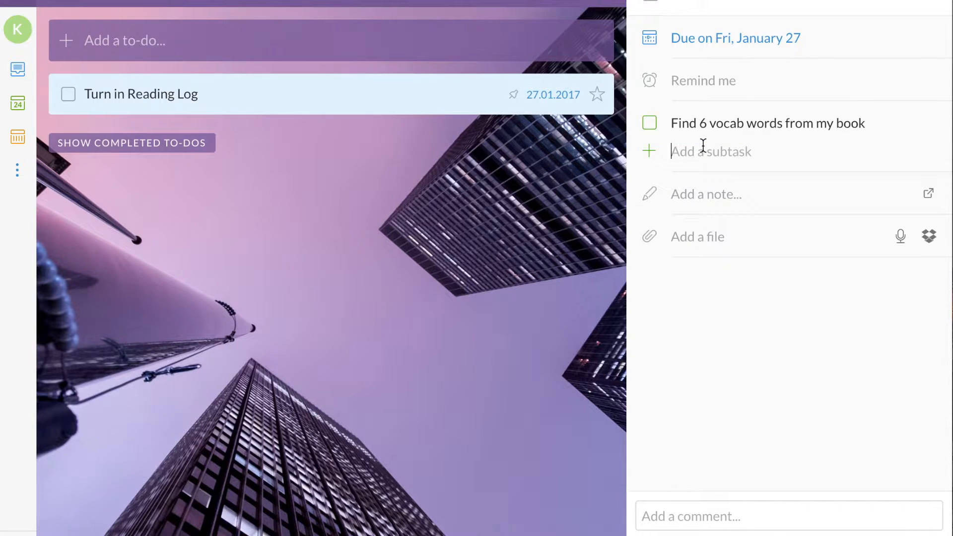
pyautogui.write('Figurative Language')
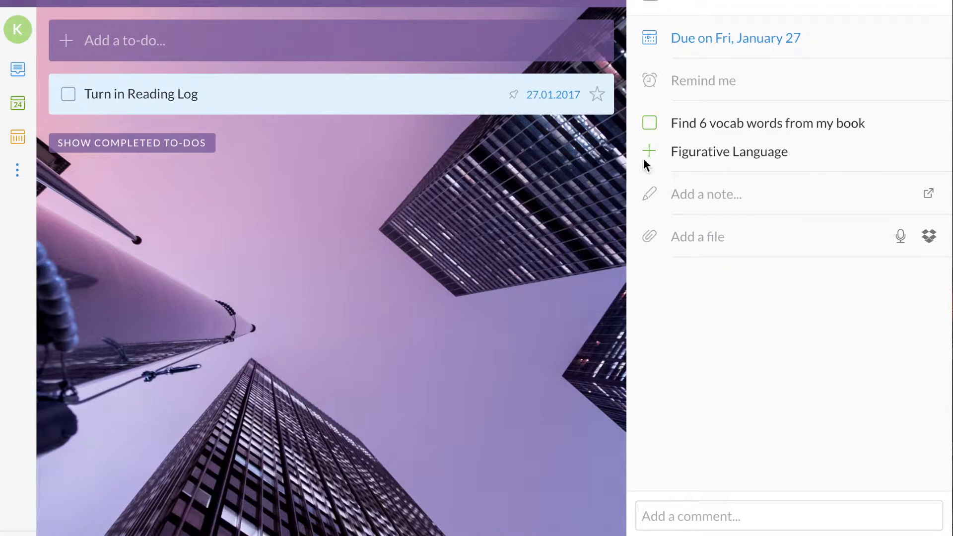
pyautogui.press('Return')
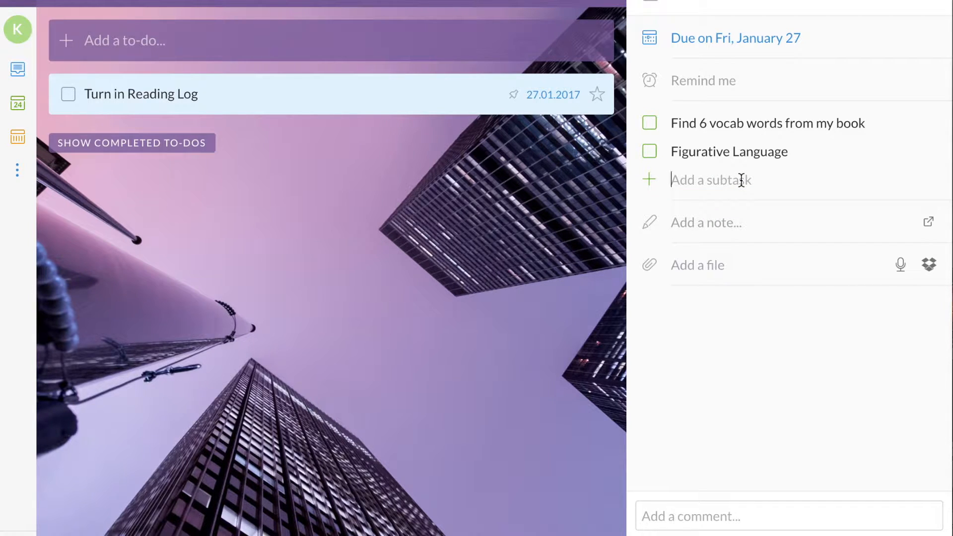
pyautogui.write('Parent Sign')
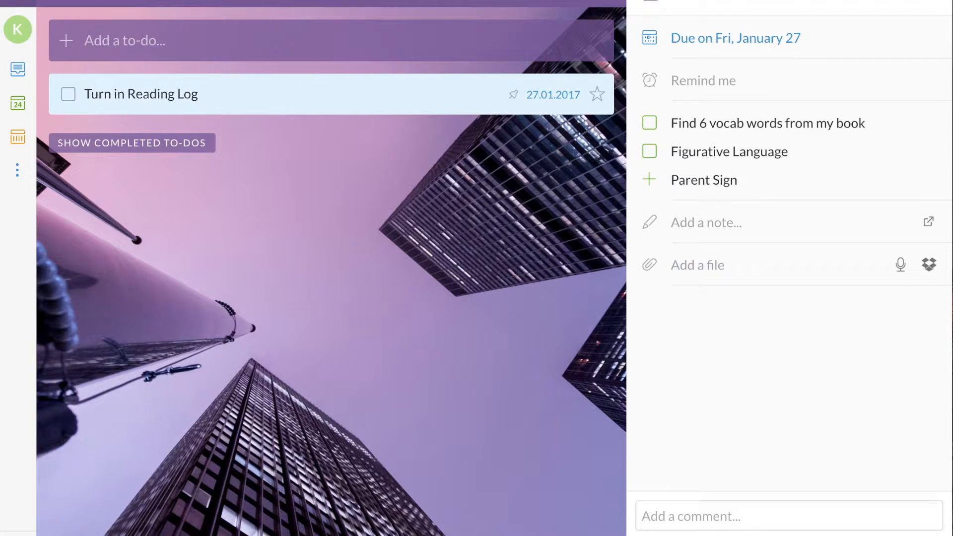
pyautogui.click(650, 181)
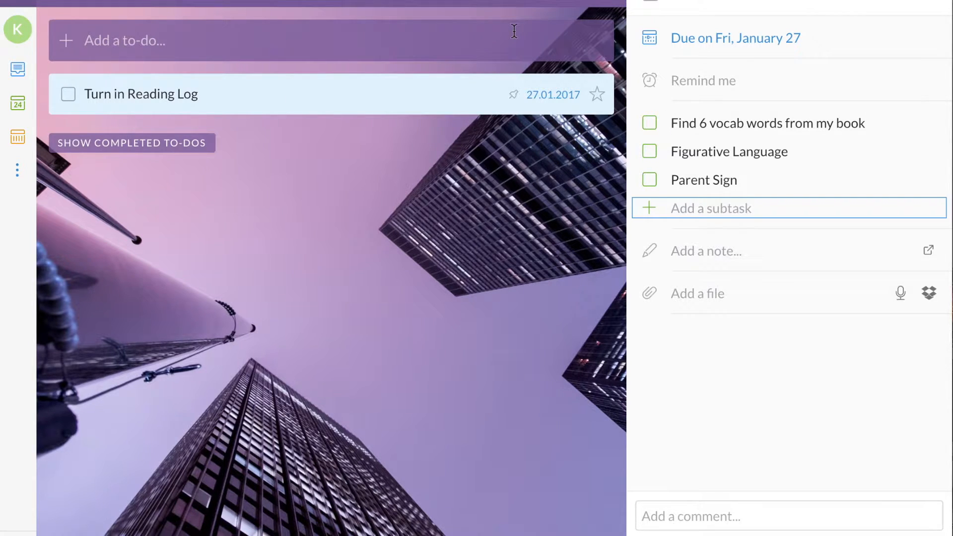
# Examine the note and file options in the to-do's details, and close the details
pyautogui.click(717, 254)
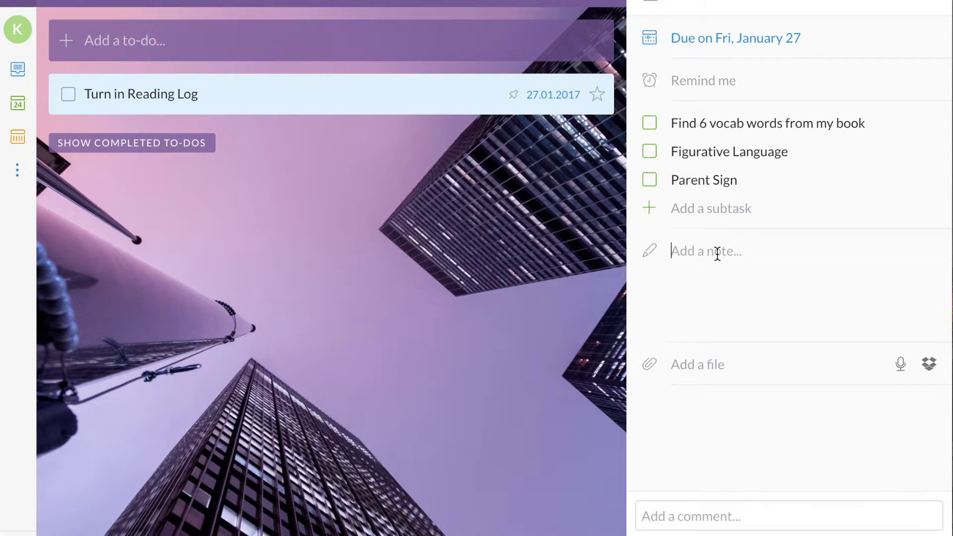
pyautogui.click(716, 372)
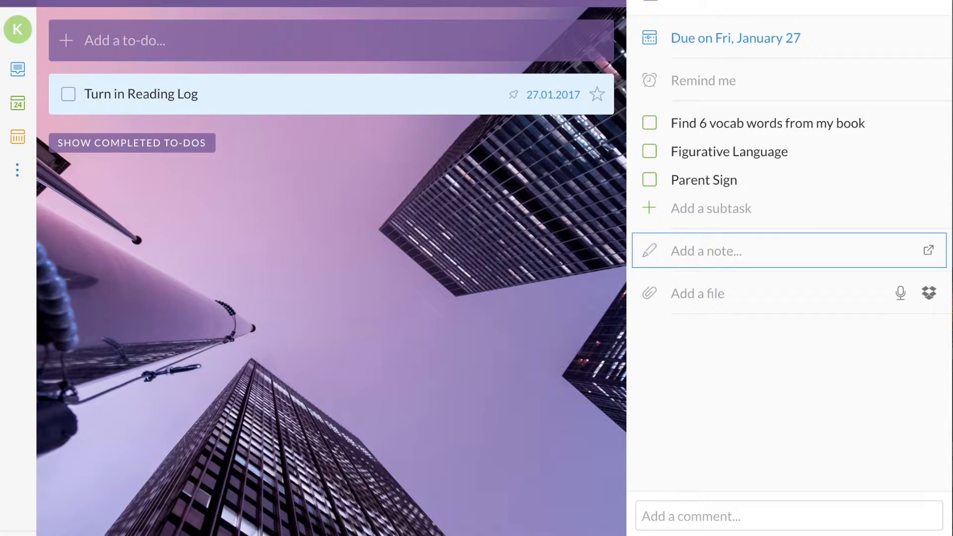
pyautogui.press('Escape')
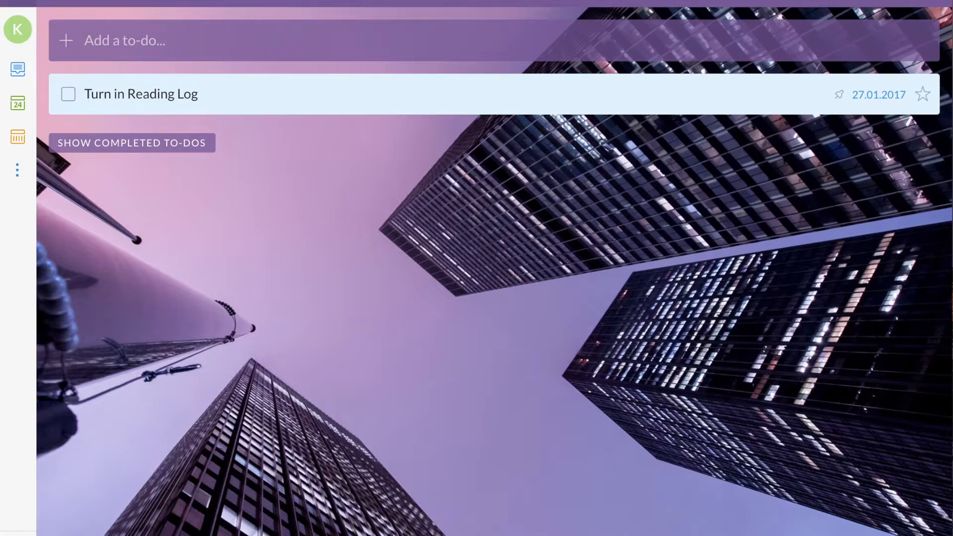
pyautogui.doubleClick(195, 94)
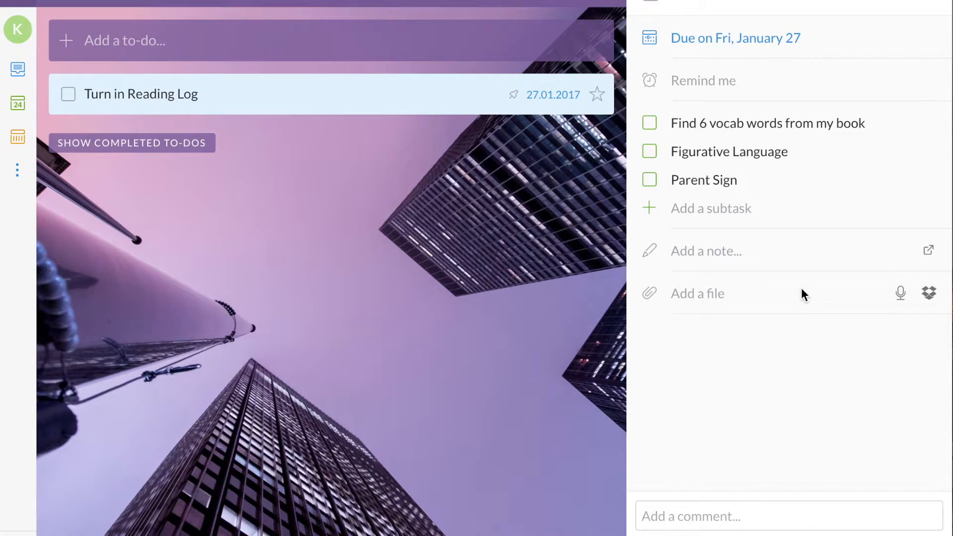
pyautogui.click(416, 227)
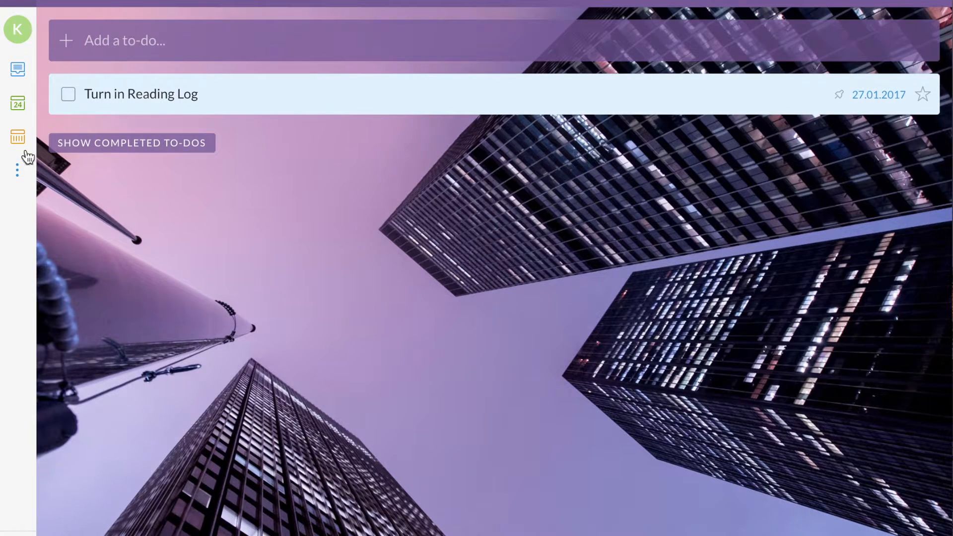
# Expand the list overview, open the Work list and mark the "Bloomz post about AVID packets" to-do as completed
pyautogui.click(17, 174)
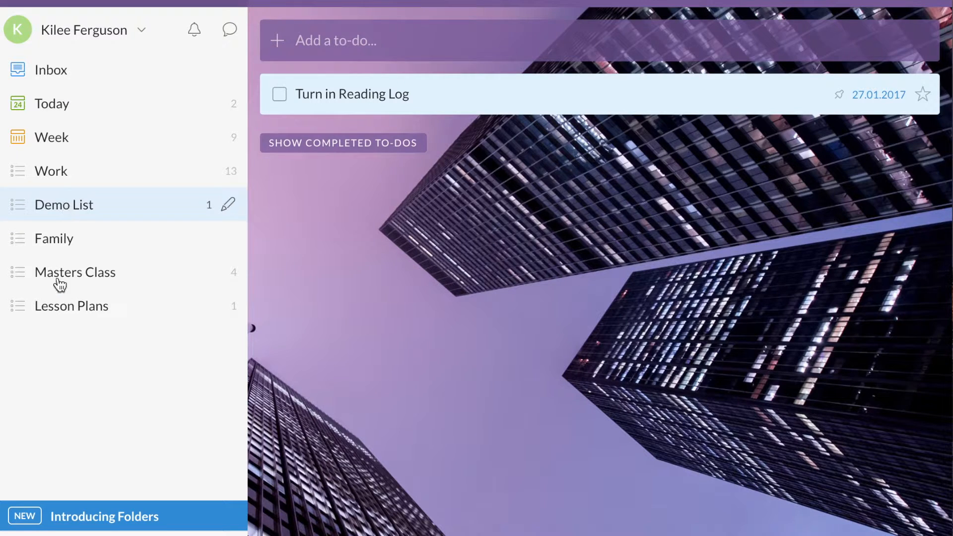
pyautogui.click(58, 179)
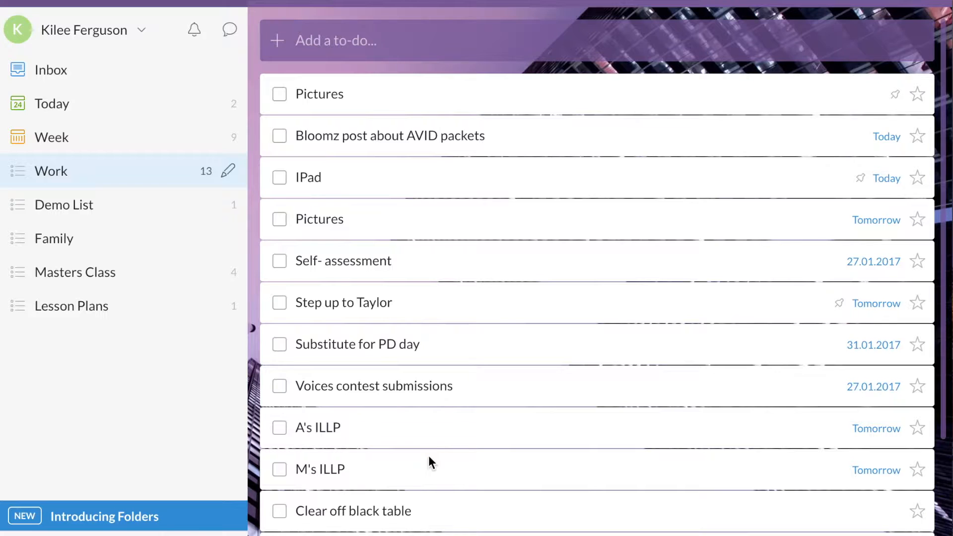
pyautogui.click(280, 137)
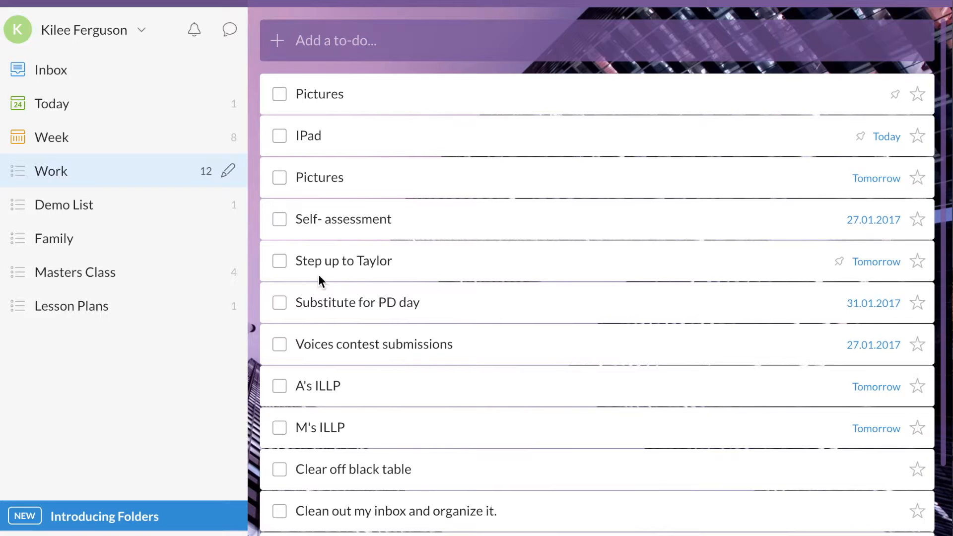
# Examine the details and file attachment option of the "Step up" to-do in the Work list, and close the details
pyautogui.doubleClick(353, 254)
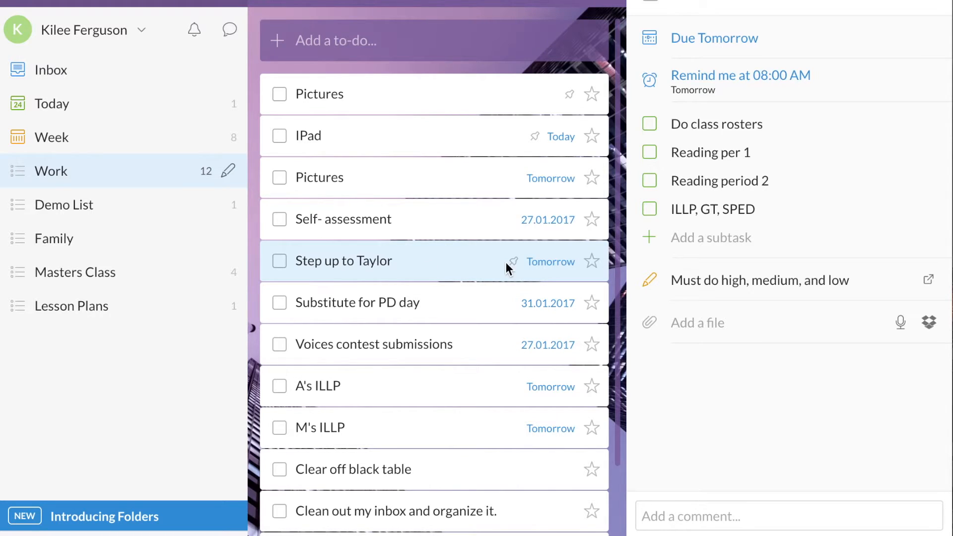
pyautogui.click(656, 323)
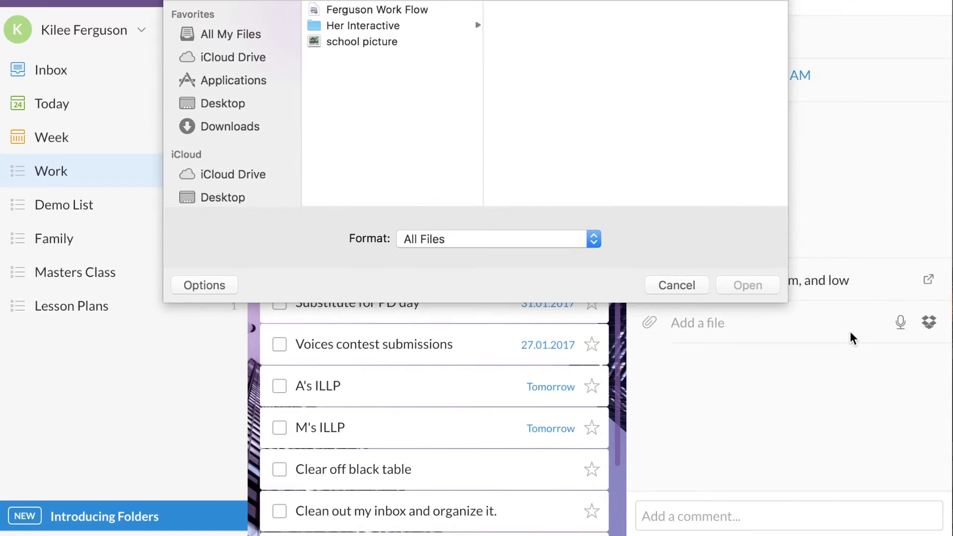
pyautogui.click(683, 284)
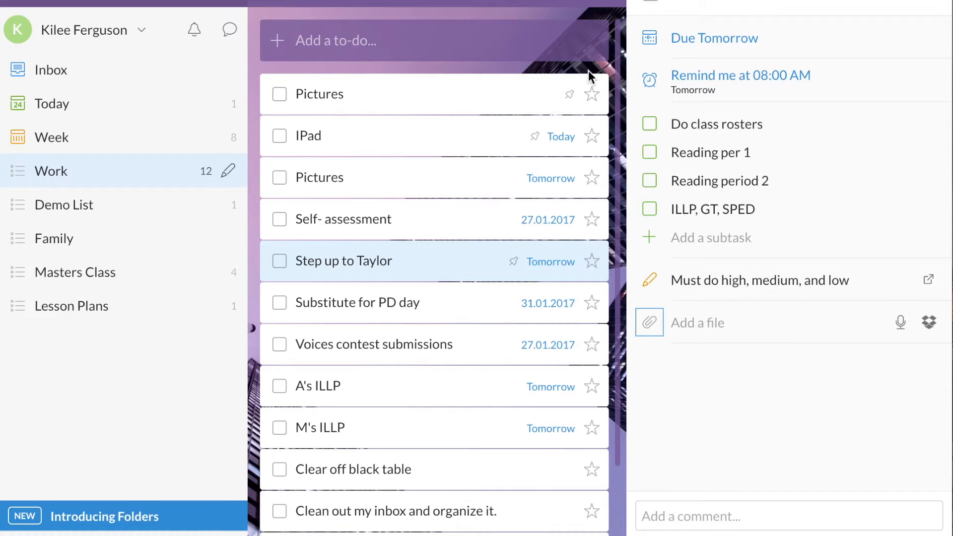
pyautogui.click(609, 67)
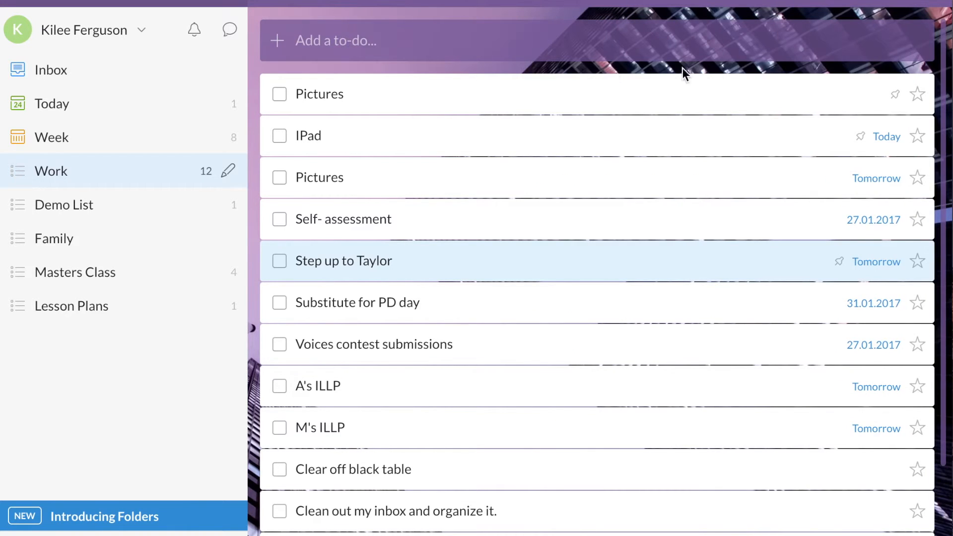
# Examine the Work list's member sharing settings and its sorting options
pyautogui.click(839, 1)
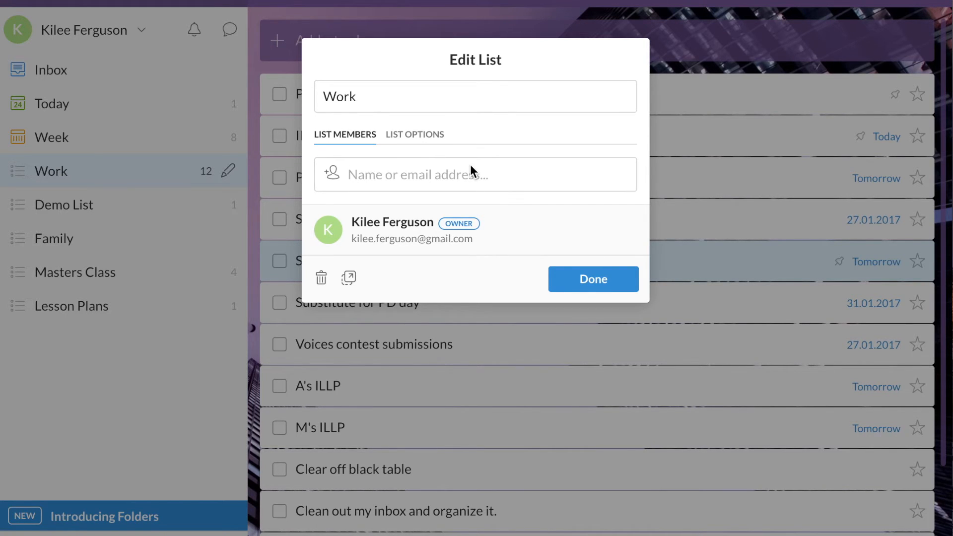
pyautogui.click(605, 284)
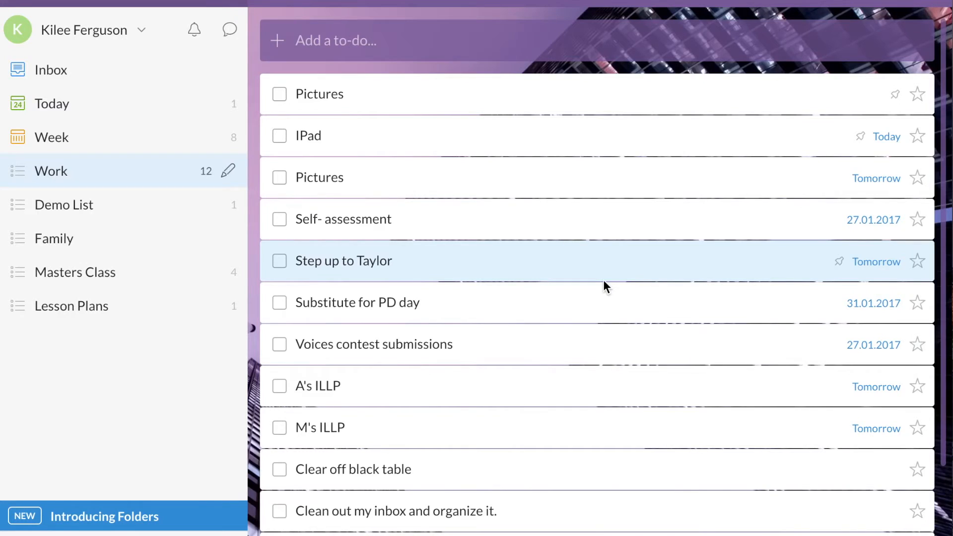
pyautogui.click(883, 3)
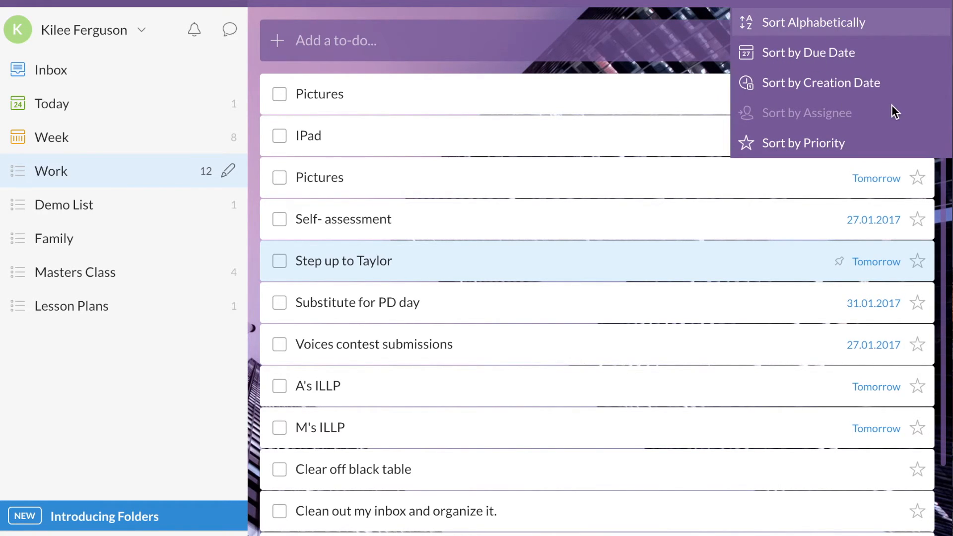
pyautogui.click(704, 44)
pyautogui.click(917, 1)
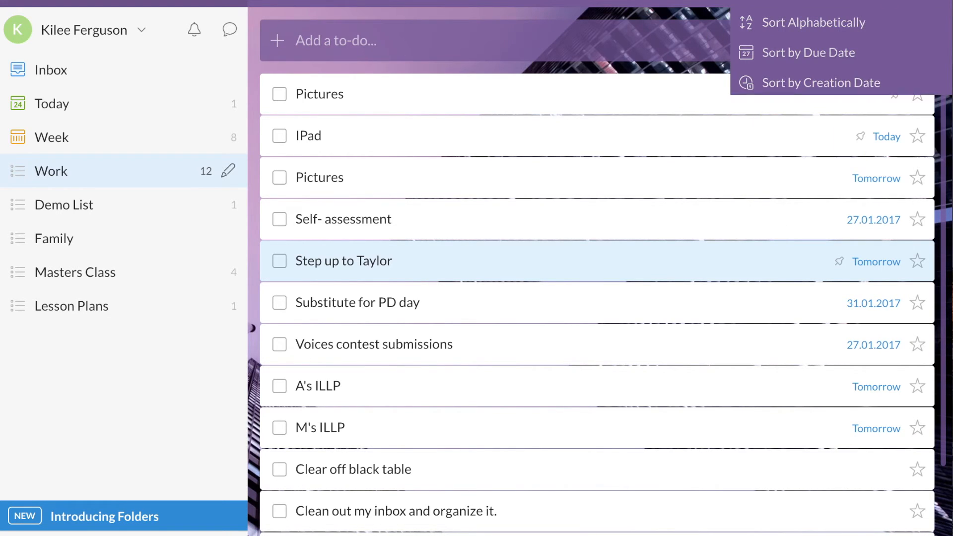
# Star the "Step up" to-do in the Work list
pyautogui.click(918, 261)
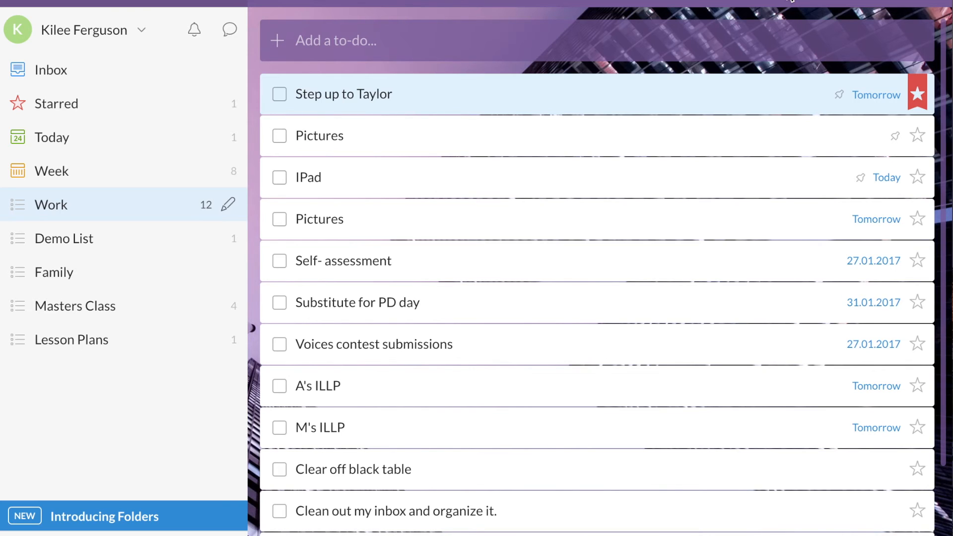
# Examine the Work list's duplicate, email, print and delete options, and return to Demo List
pyautogui.click(931, 3)
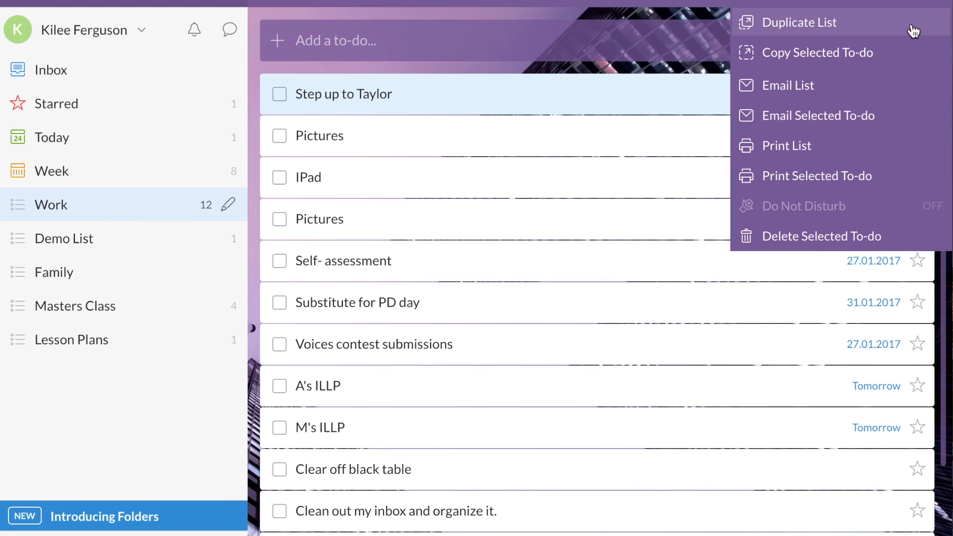
pyautogui.click(927, 3)
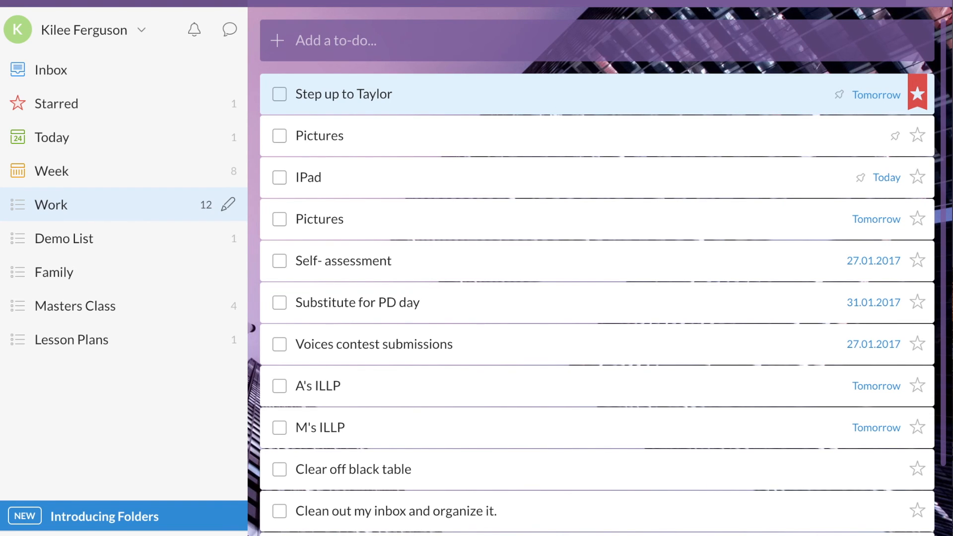
pyautogui.click(77, 243)
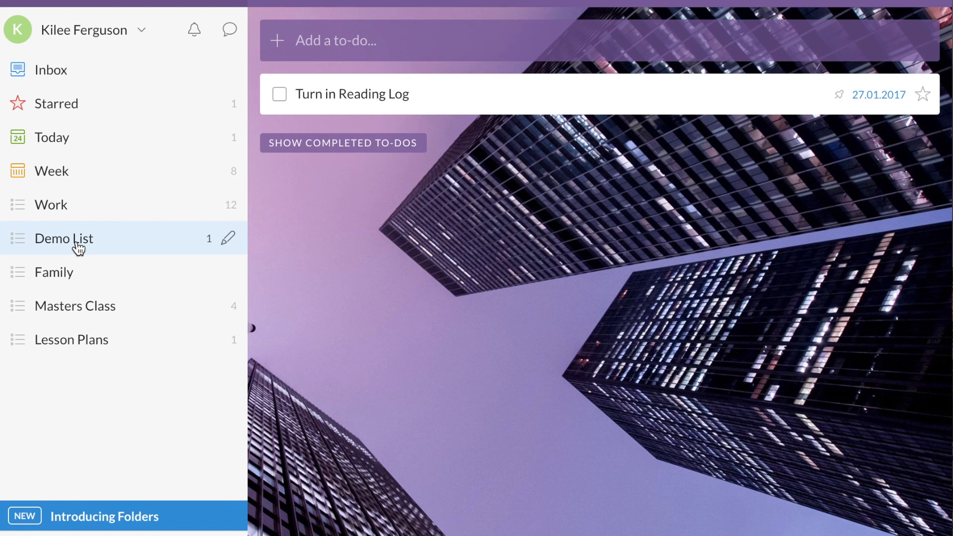